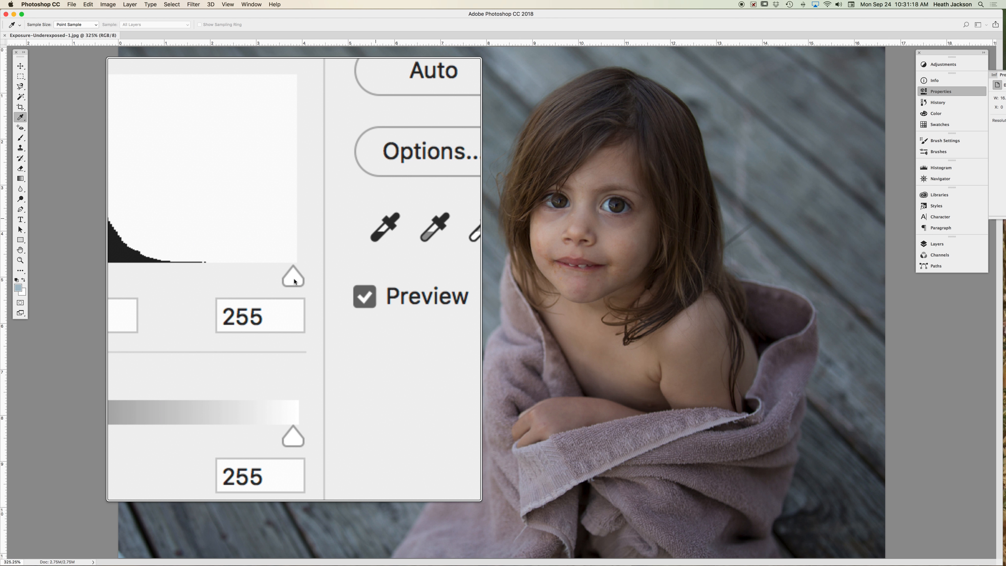
Try lowering the white input level in Levels to 177 and 119, and reset it to 255.
mouse_move(295, 281)
mouse_down()
mouse_move(272, 282)
mouse_move(295, 282)
mouse_up()
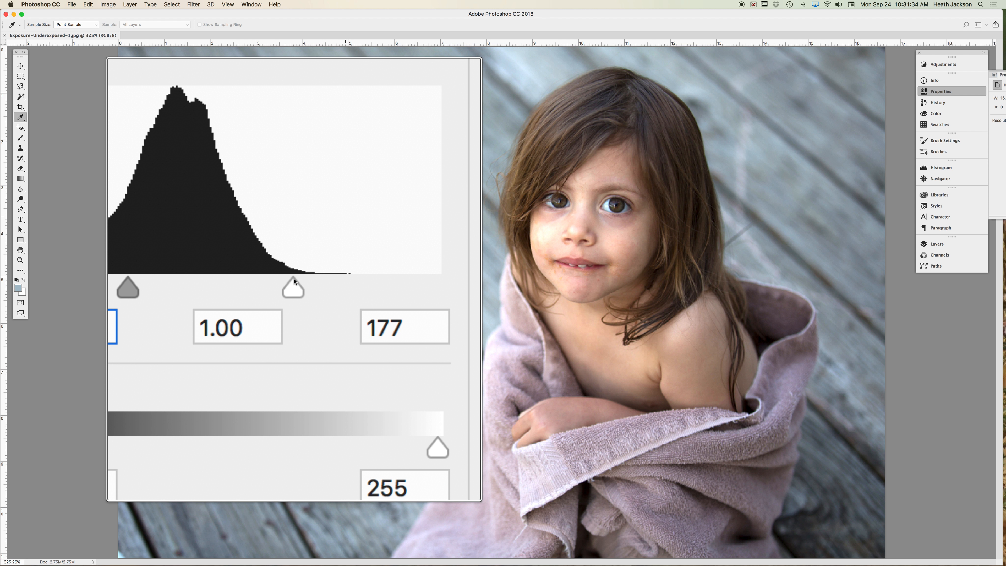
drag(294, 282, 295, 282)
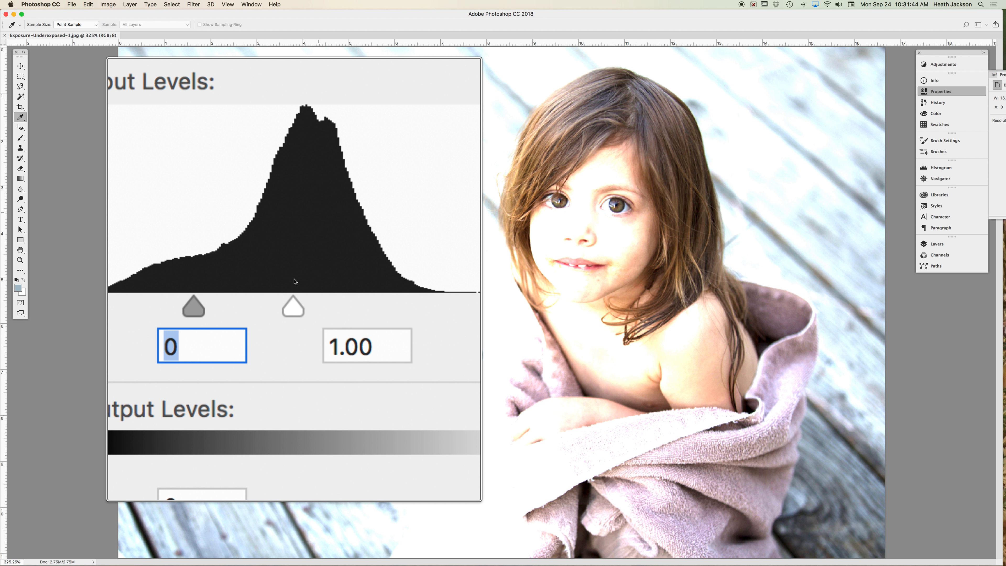
drag(294, 282, 294, 279)
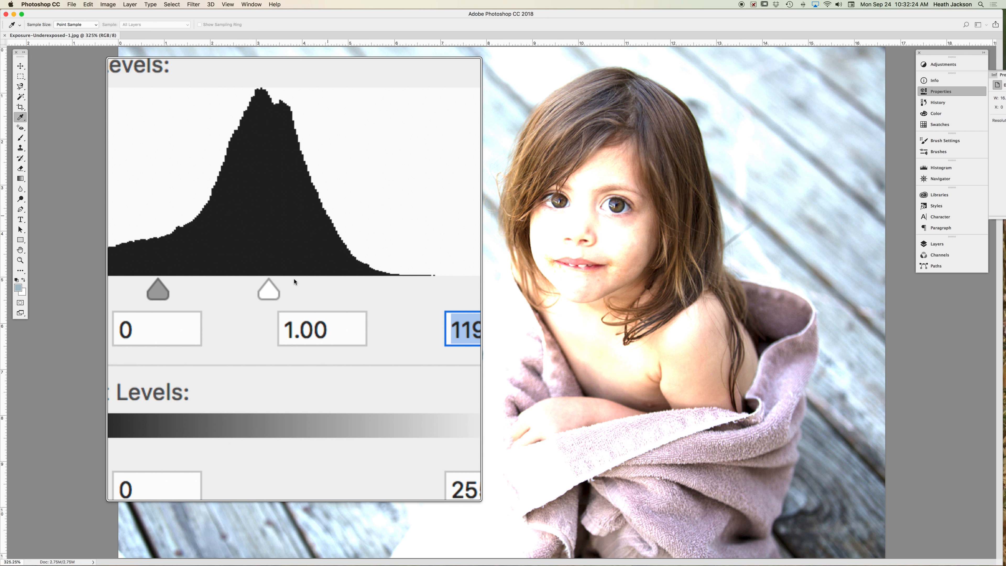
drag(294, 281, 294, 282)
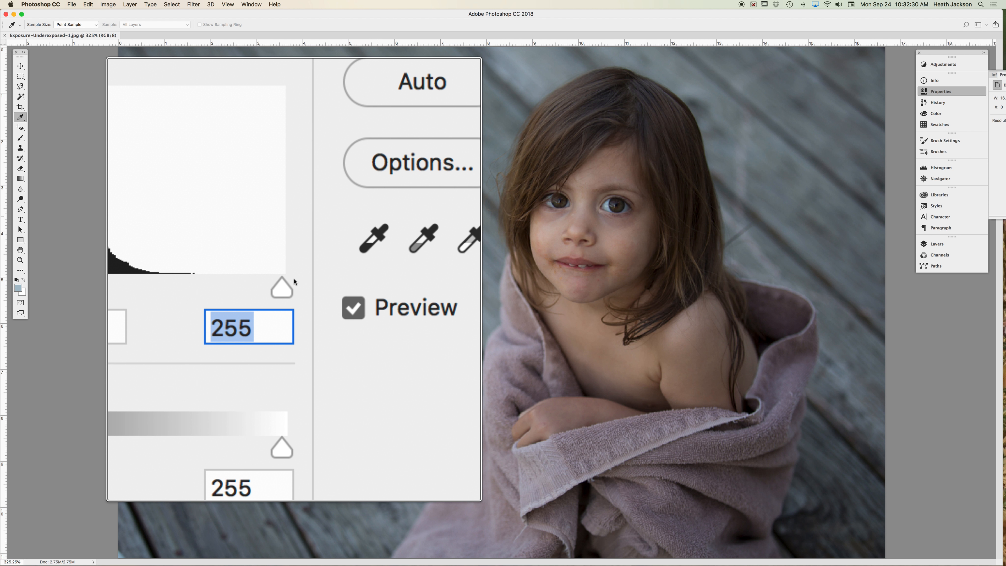
Set the white input level to 184 and the black input level to 29 in Levels.
drag(294, 281, 294, 281)
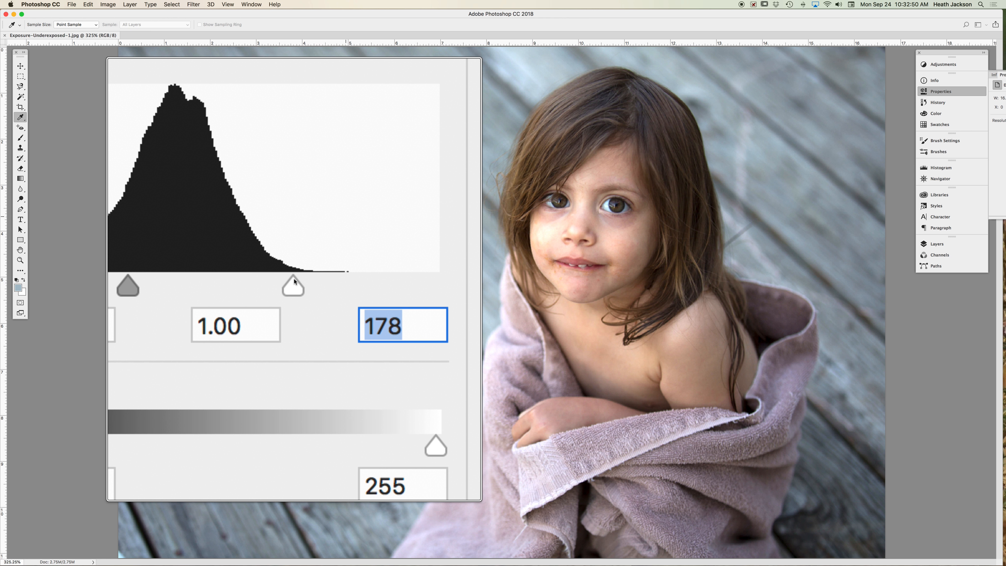
drag(294, 281, 294, 281)
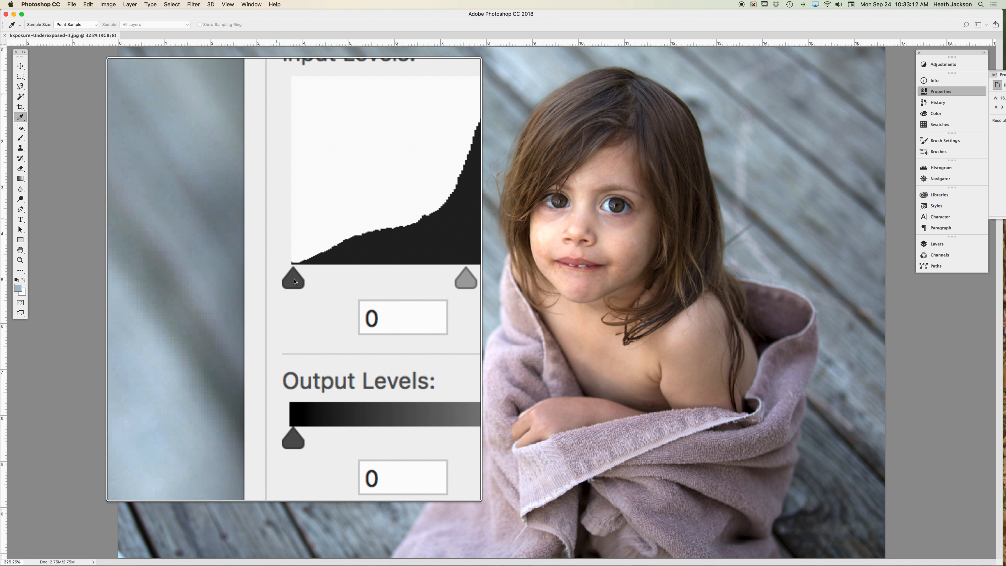
drag(295, 281, 295, 281)
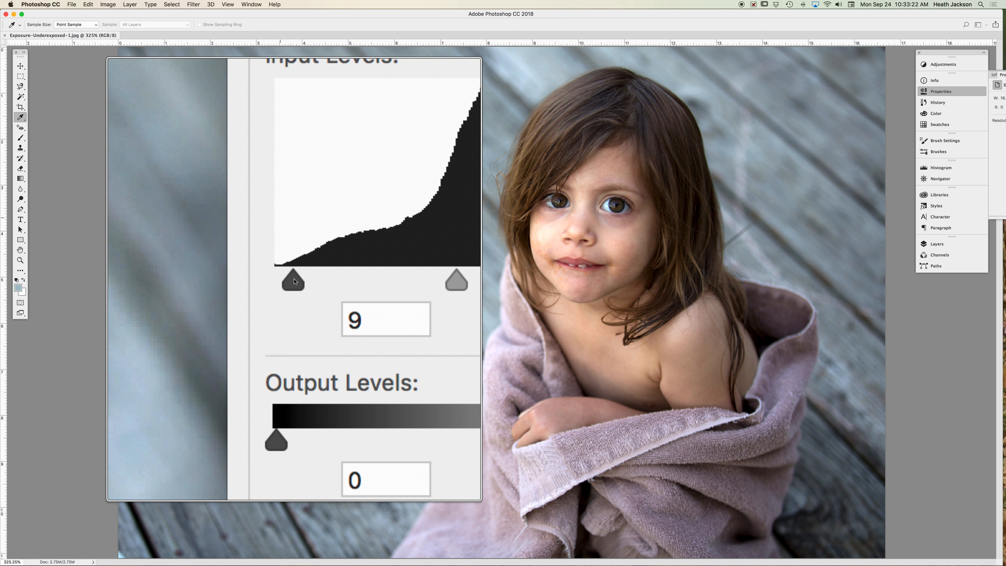
drag(294, 281, 294, 282)
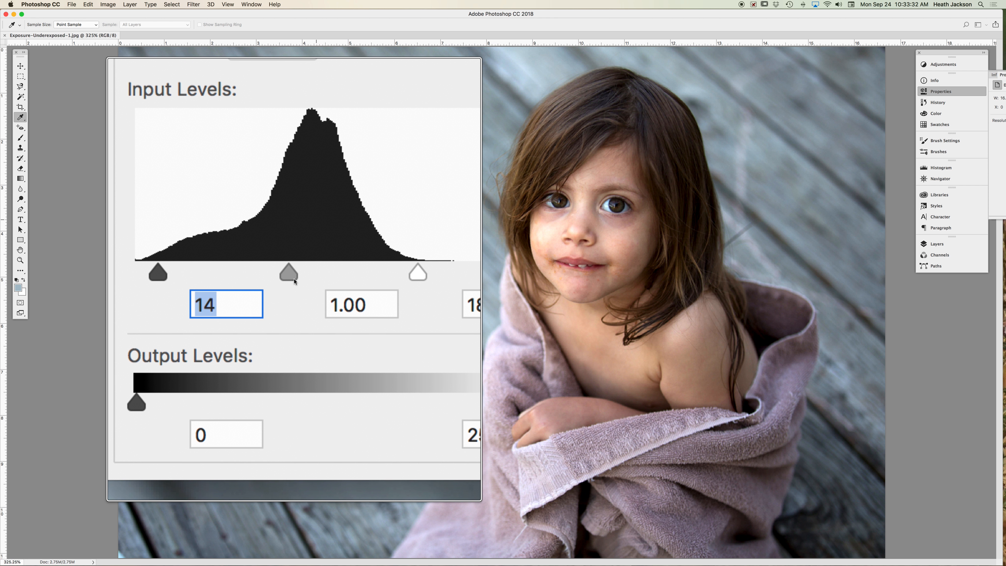
drag(271, 282, 305, 280)
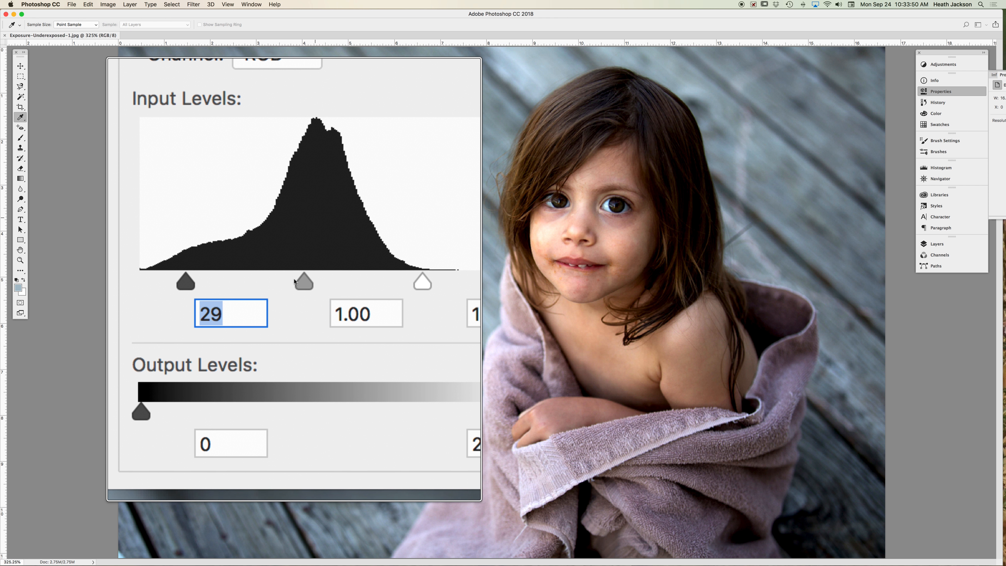
Set the midtone input level to 1.25 and apply the Levels adjustment to the photo.
mouse_move(295, 282)
mouse_down()
mouse_move(309, 282)
mouse_move(280, 282)
mouse_move(293, 282)
mouse_up()
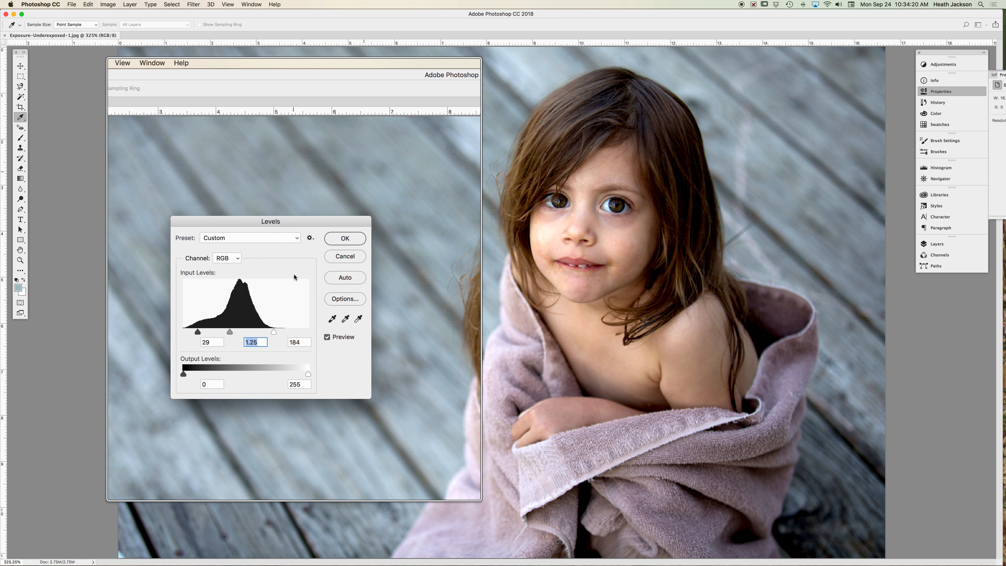
key(Return)
key(v)
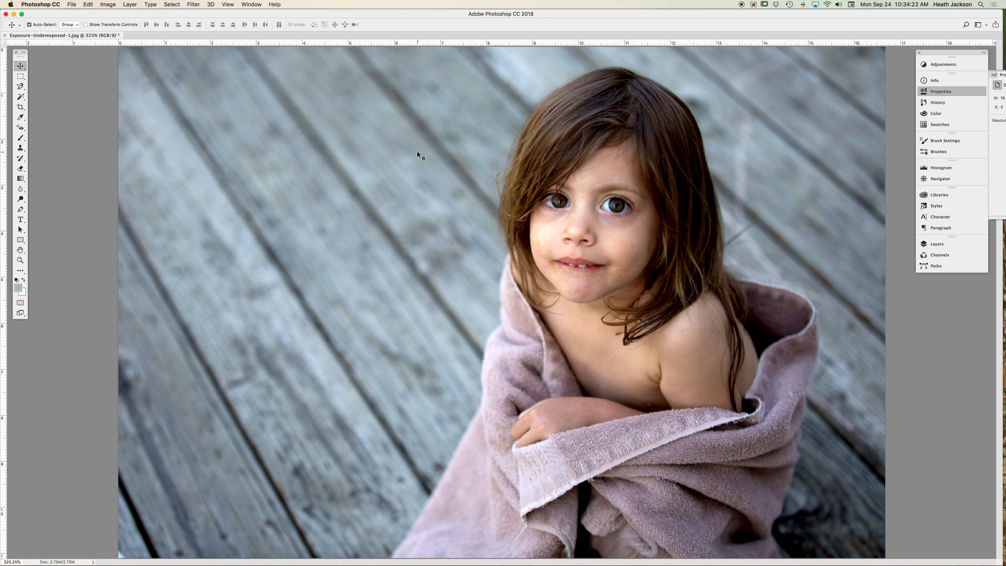
Examine the girl's eyes, nose and mouth in close-up at up to 1200% magnification.
super+click(613, 262)
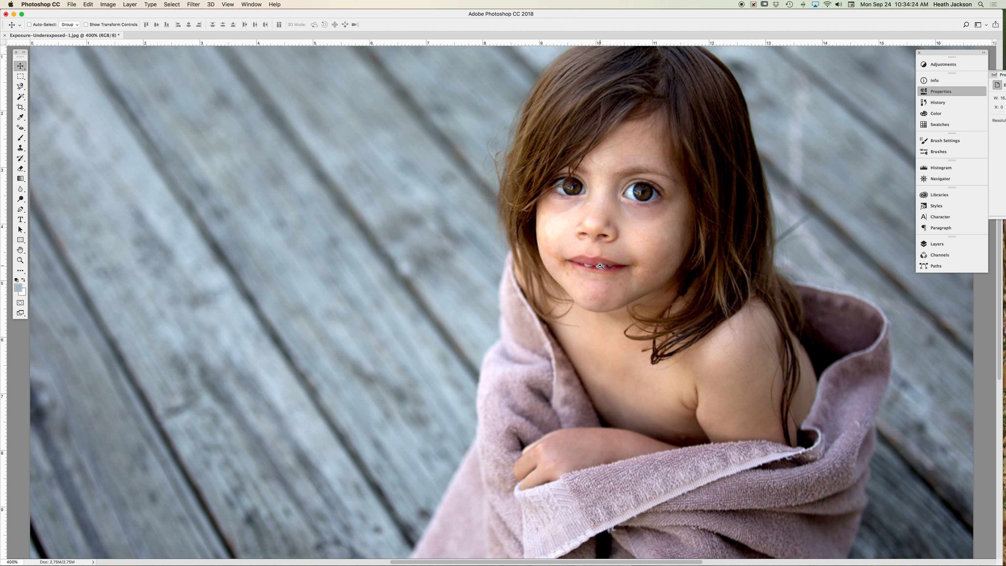
super+click(614, 262)
super+click(616, 263)
super+click(618, 264)
super+click(620, 264)
super+click(621, 266)
drag(673, 194, 548, 375)
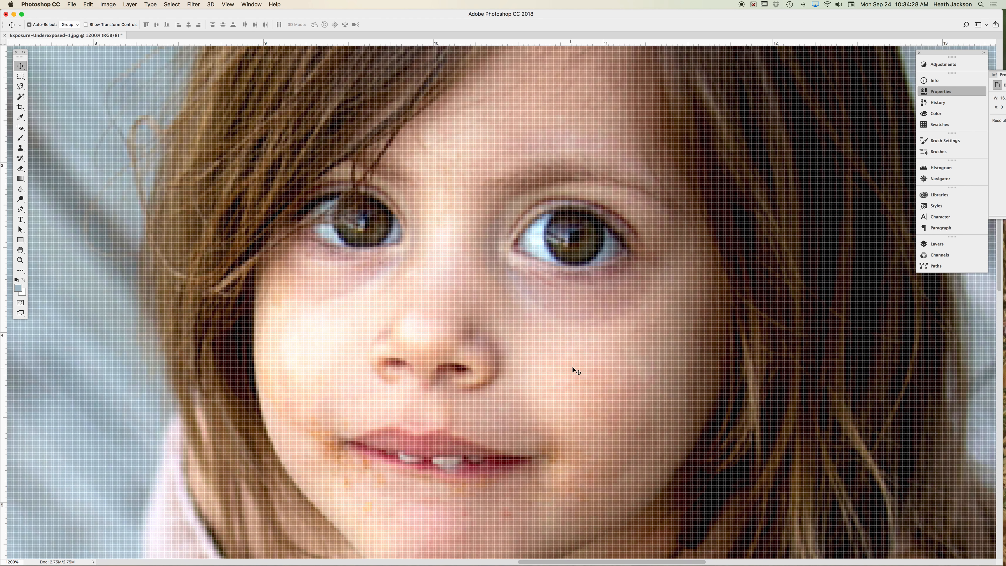
alt+super+click(574, 363)
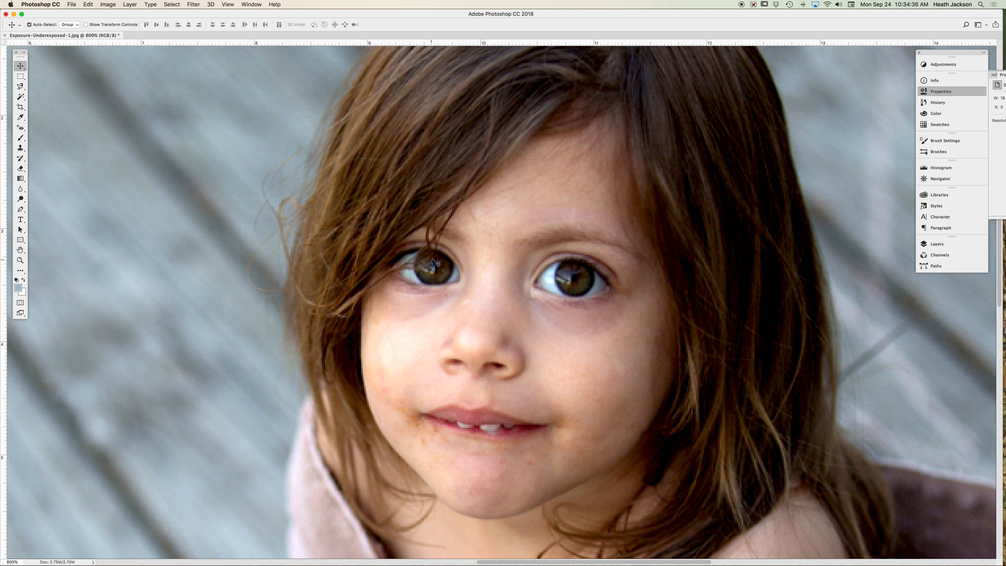
scroll(508, 422, down, 5)
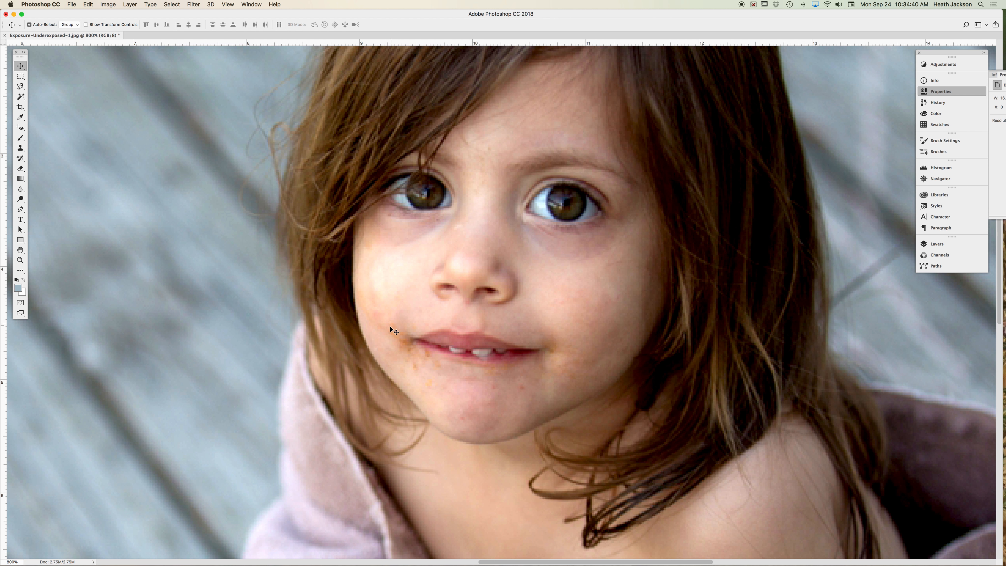
Examine the shoulder and towel details up close, and return to a view of the whole photo fitted on screen.
drag(629, 367, 411, 207)
drag(691, 403, 643, 355)
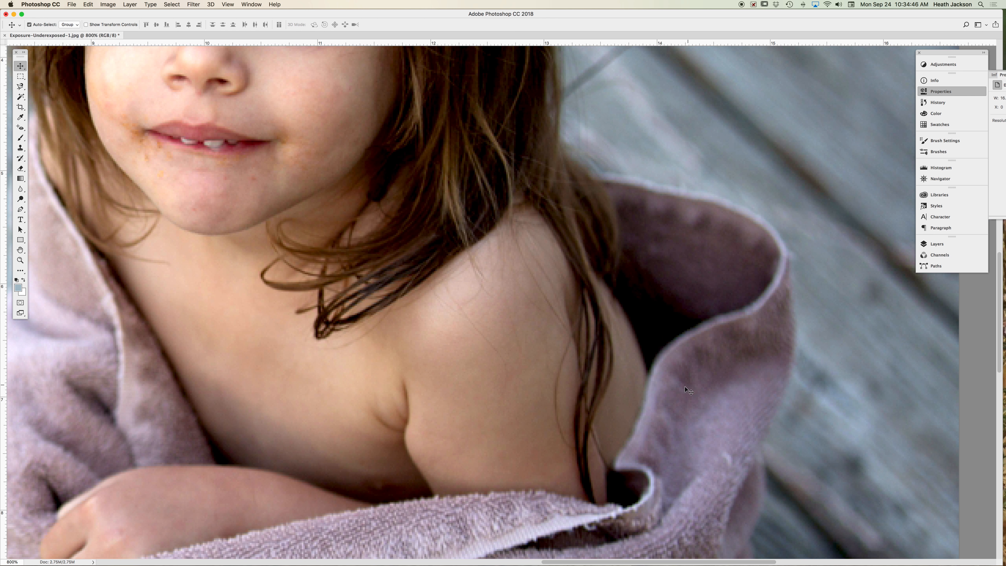
drag(587, 408, 739, 173)
drag(597, 358, 664, 209)
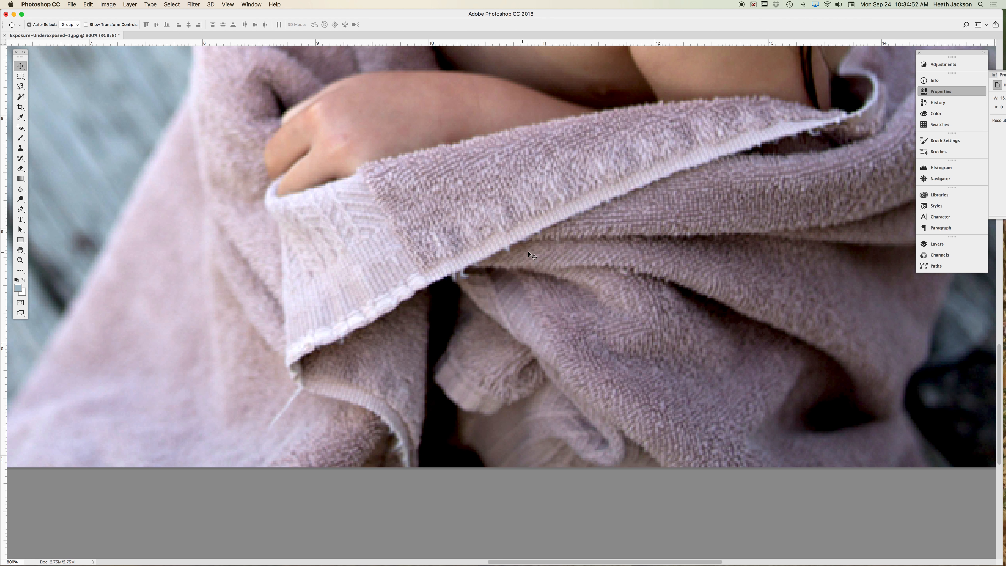
alt+click(542, 163)
alt+click(537, 150)
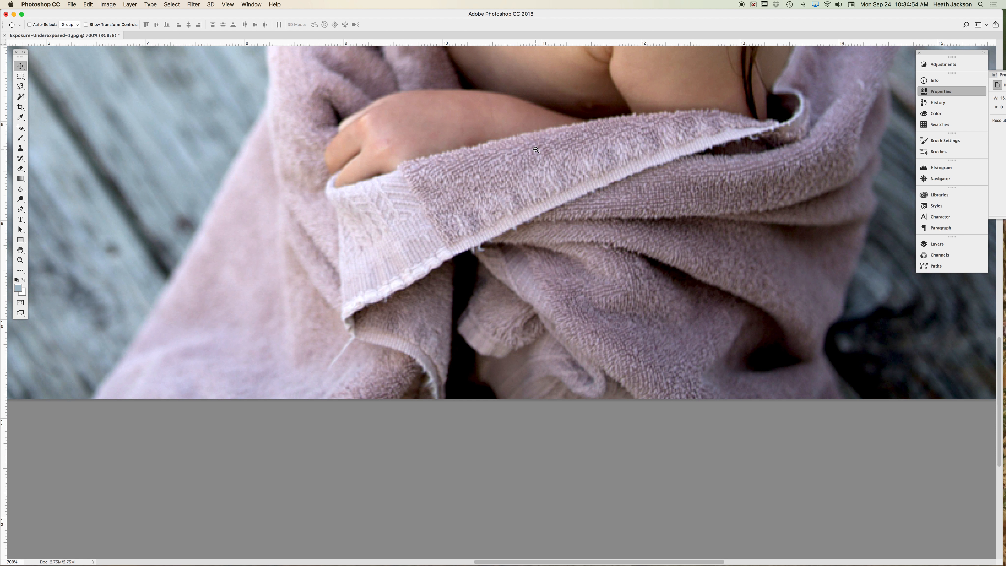
alt+click(533, 131)
alt+click(528, 106)
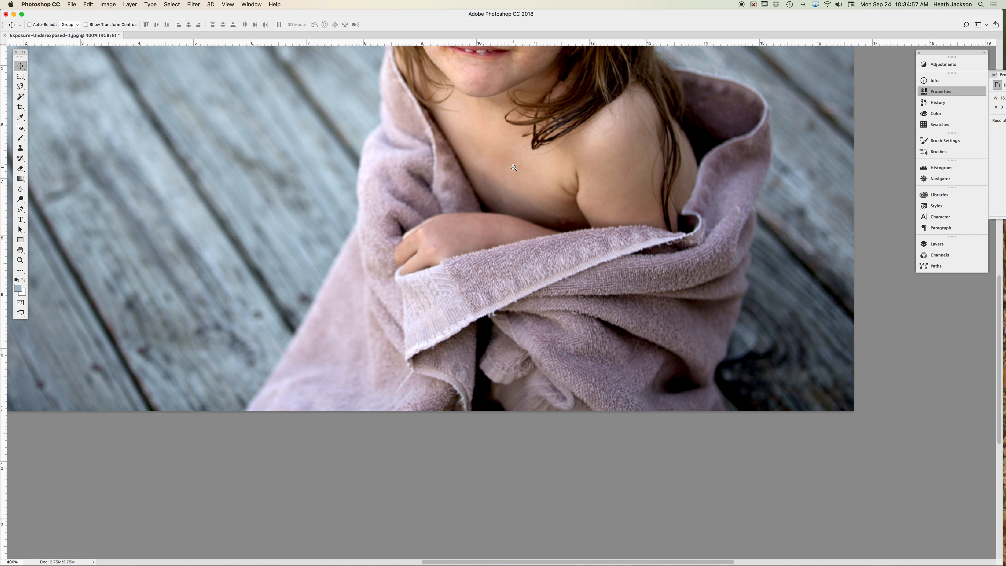
alt+click(514, 167)
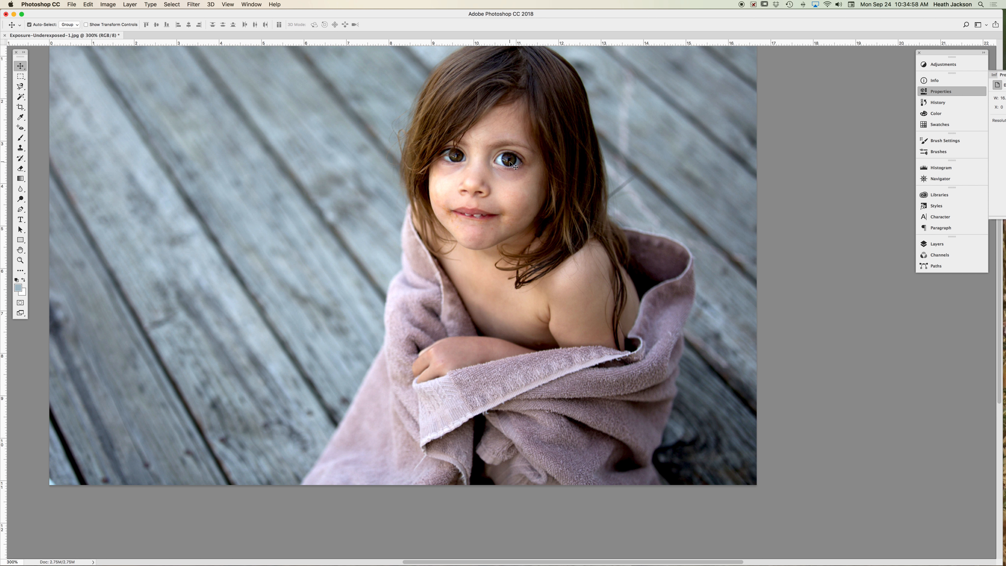
key(super+0)
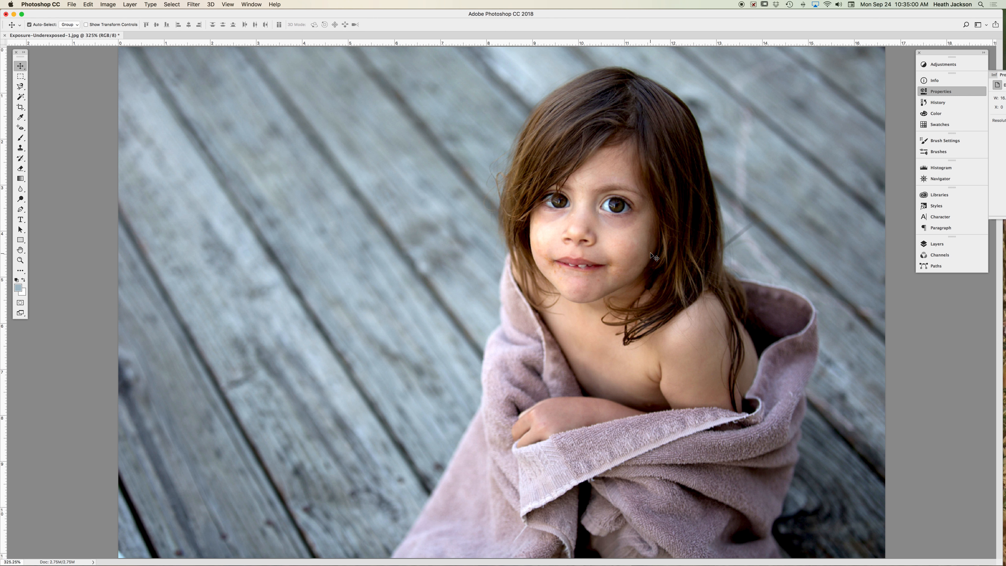